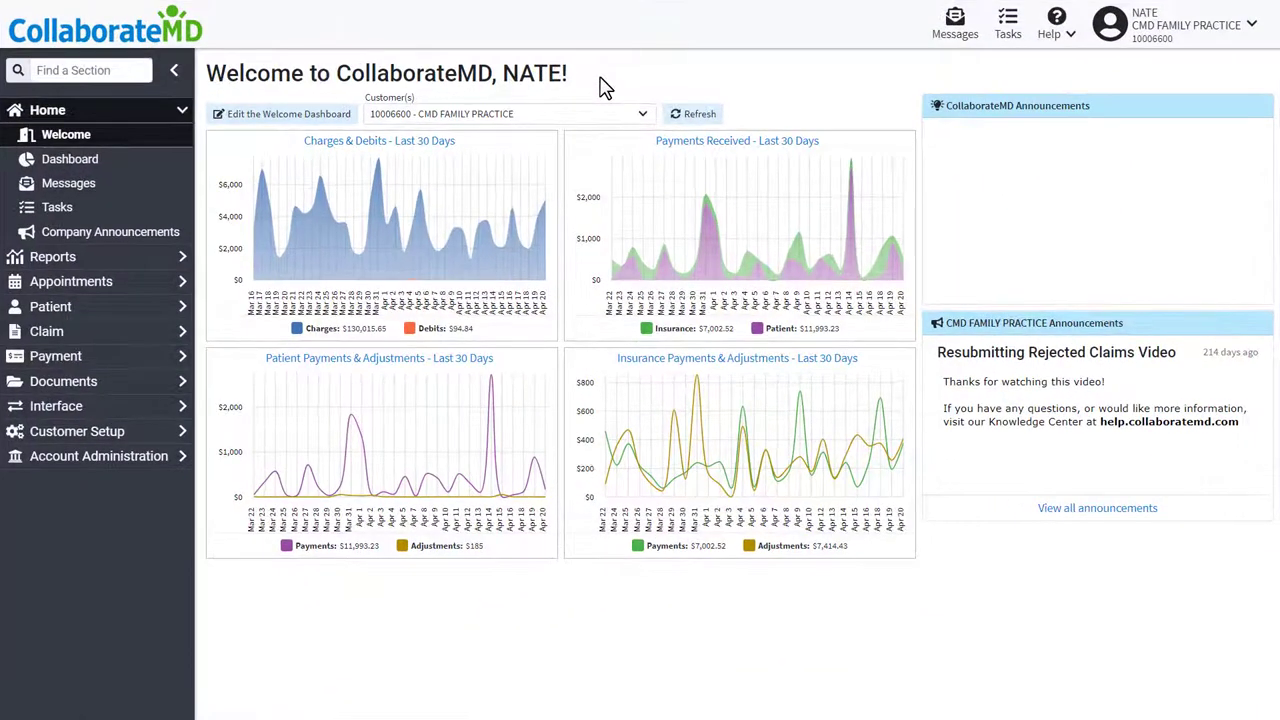
- Go to Customer Setup > Codes > Contracts and start a new contract
left_click(141, 444)
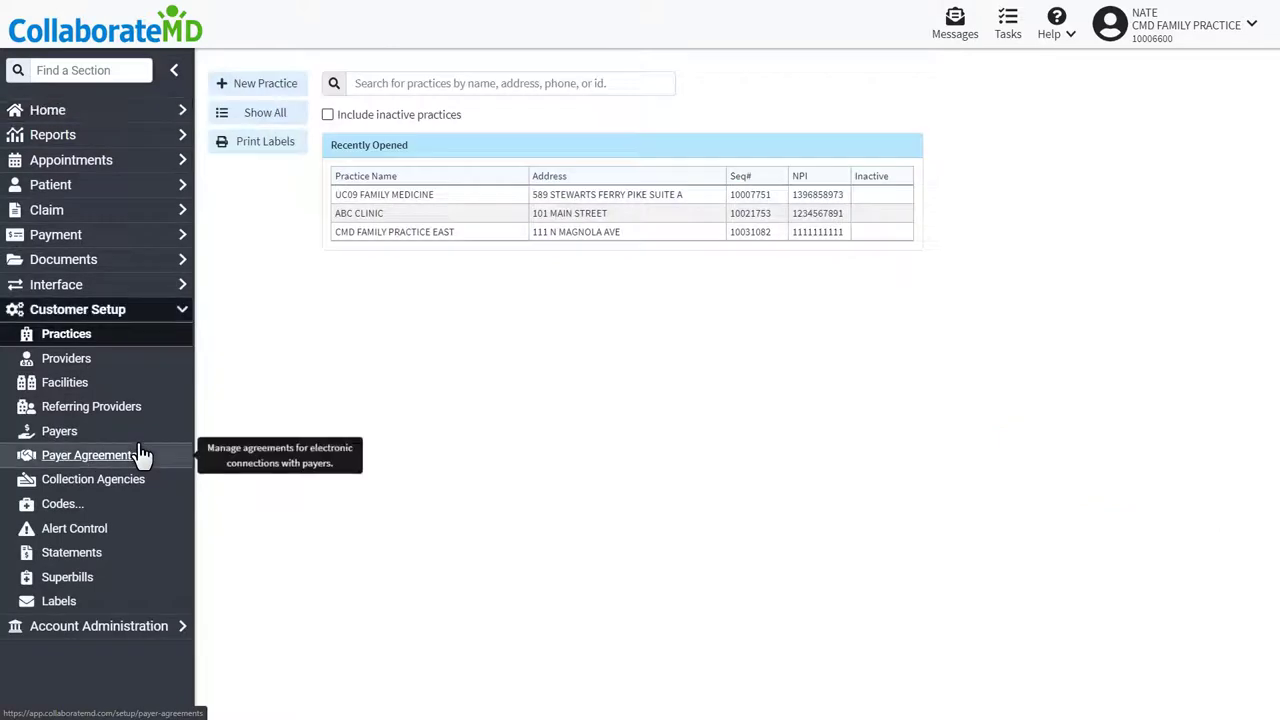
left_click(80, 510)
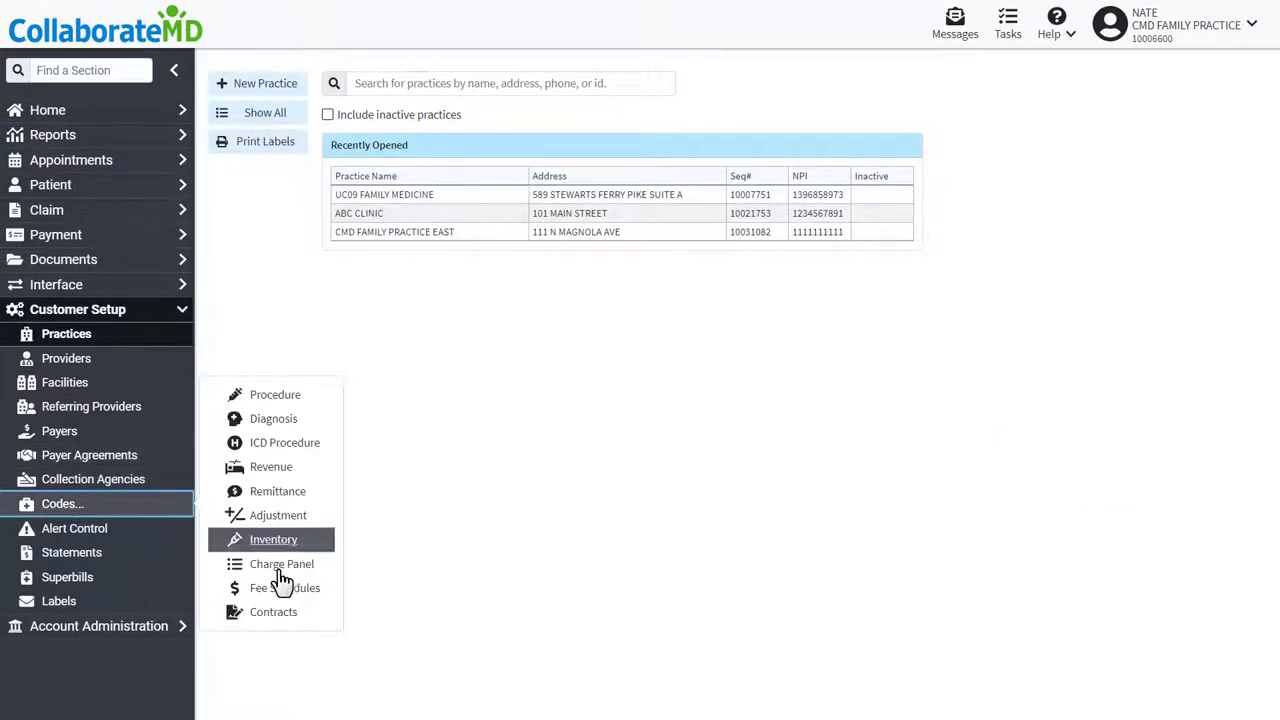
left_click(275, 615)
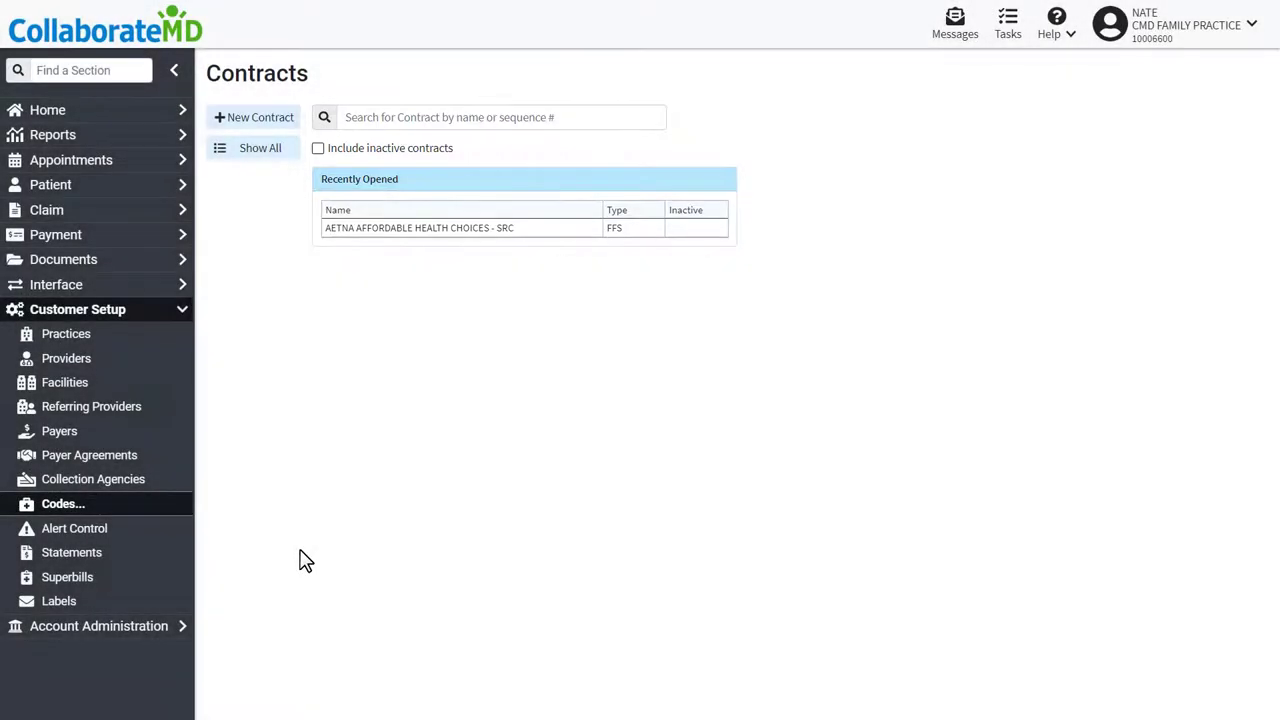
left_click(243, 125)
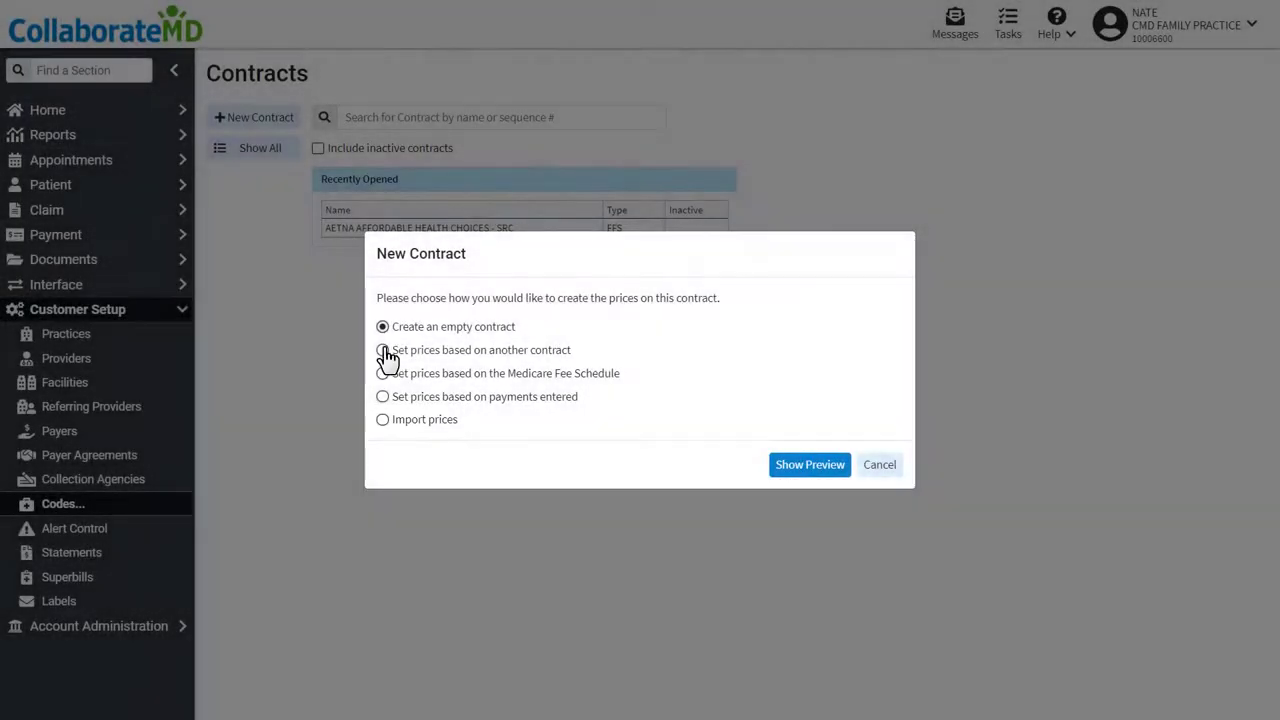
- Choose the Medicare Fee Schedule as the basis for the new contract's prices
left_click(384, 351)
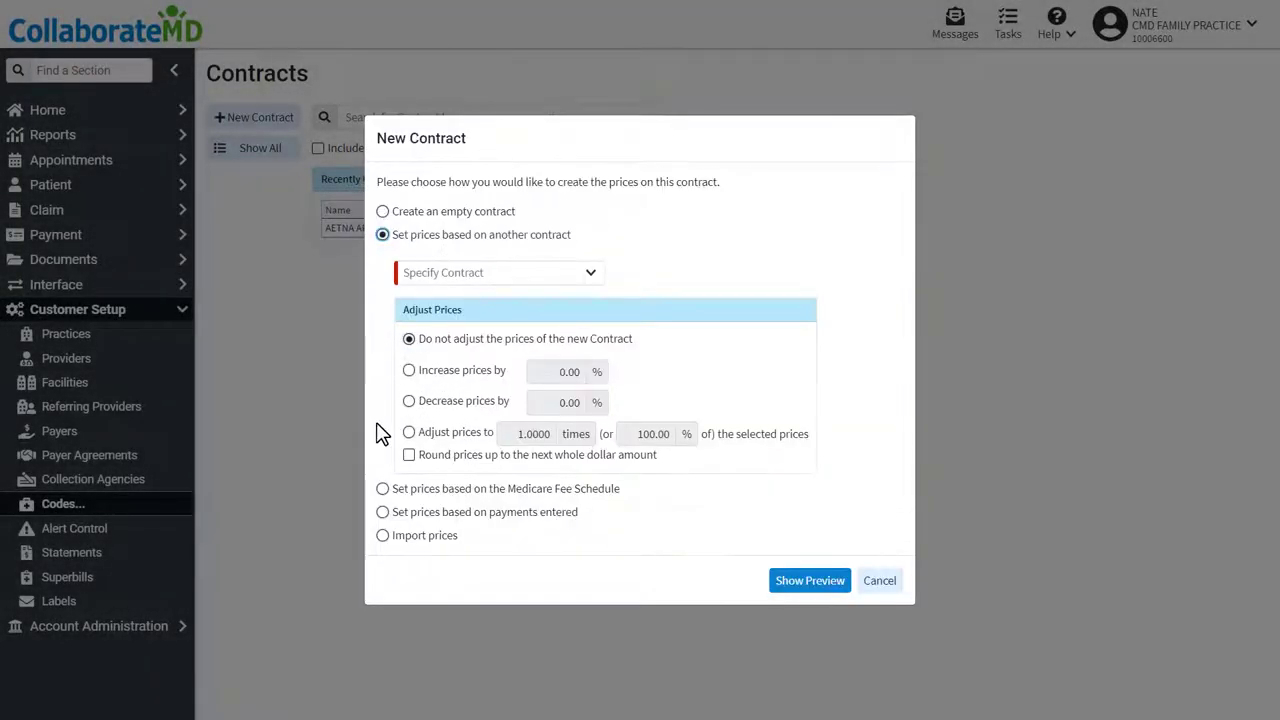
left_click(383, 490)
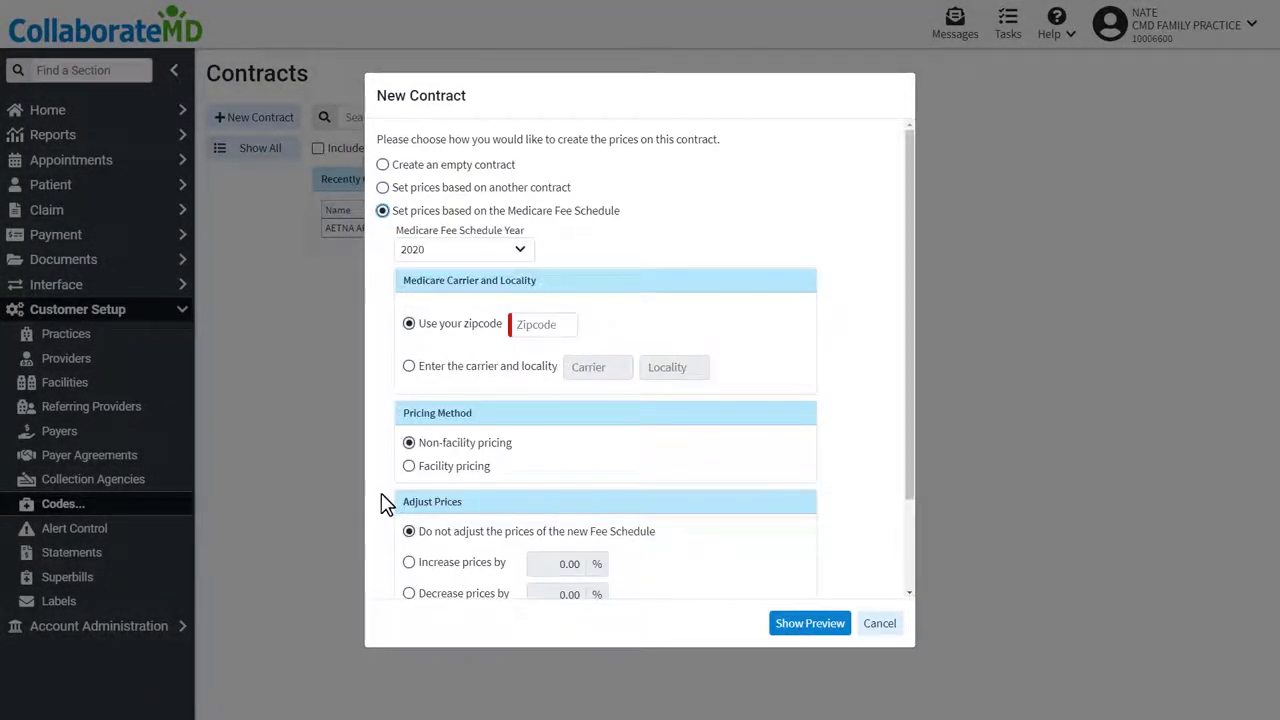
left_click(383, 188)
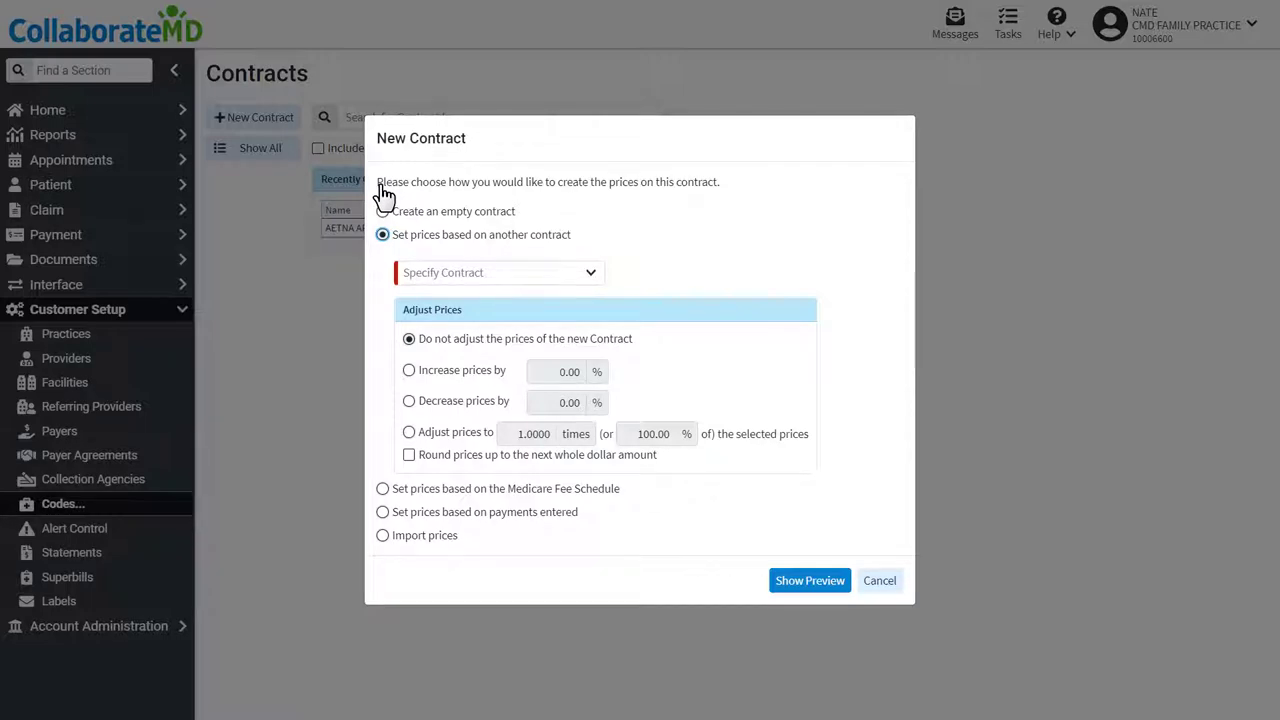
left_click(382, 211)
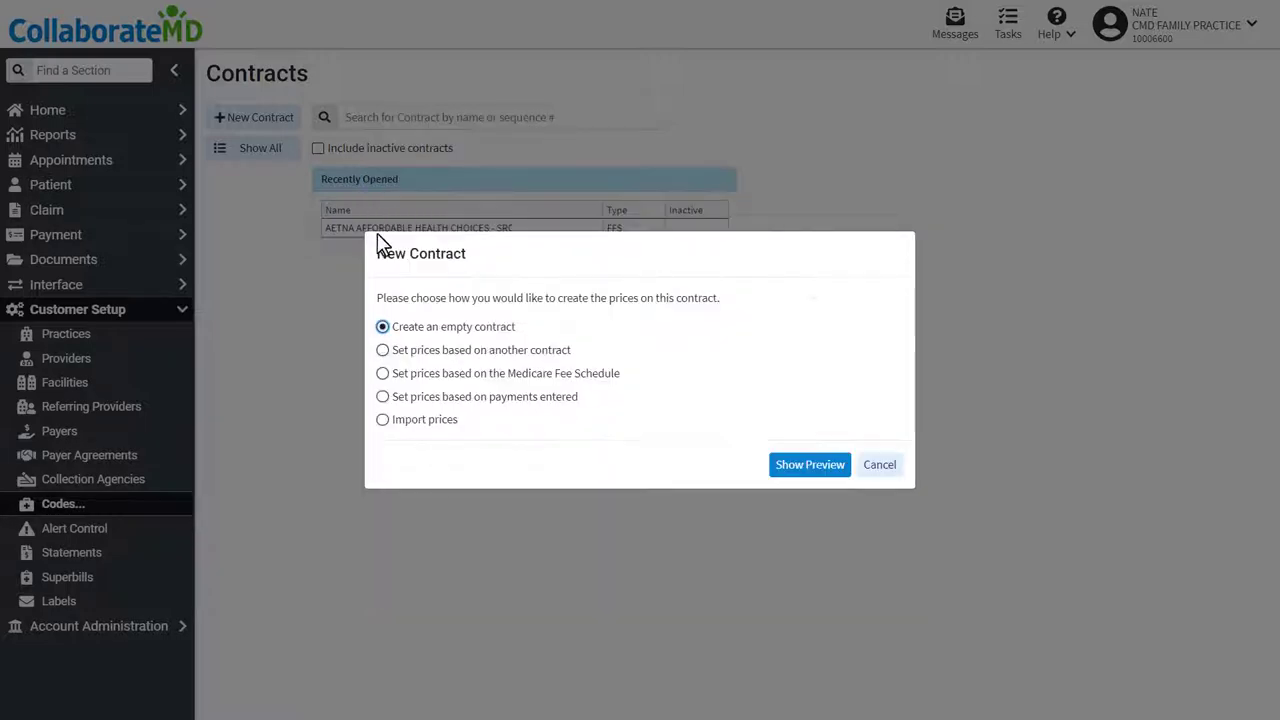
left_click(382, 373)
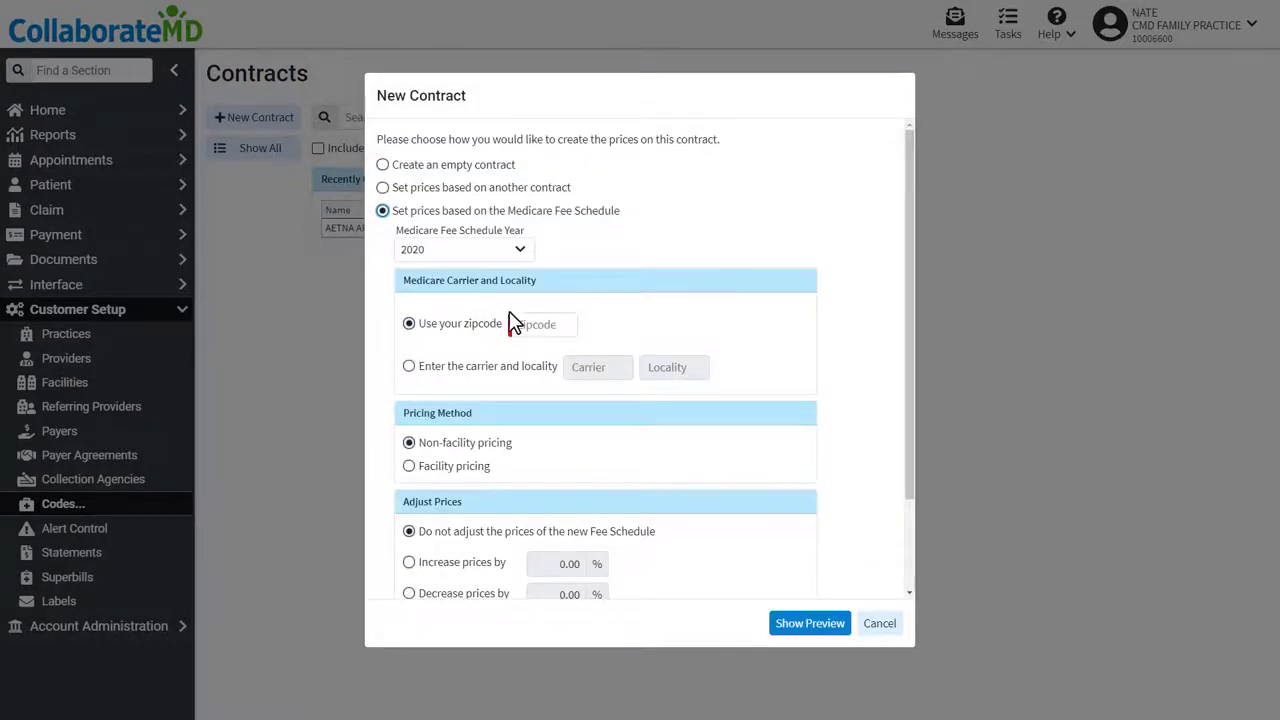
- Use the locality zipcode with facility pricing at 120%, and preview the contract's codes
left_click(536, 325)
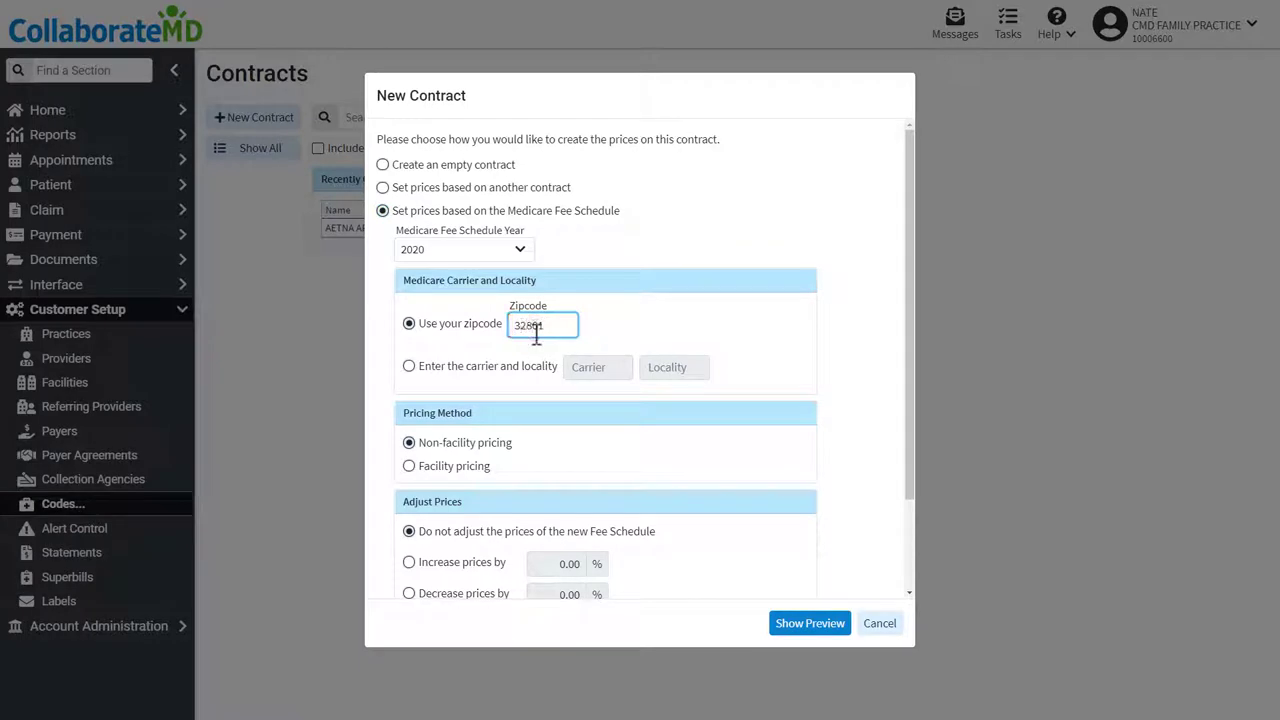
left_click(409, 466)
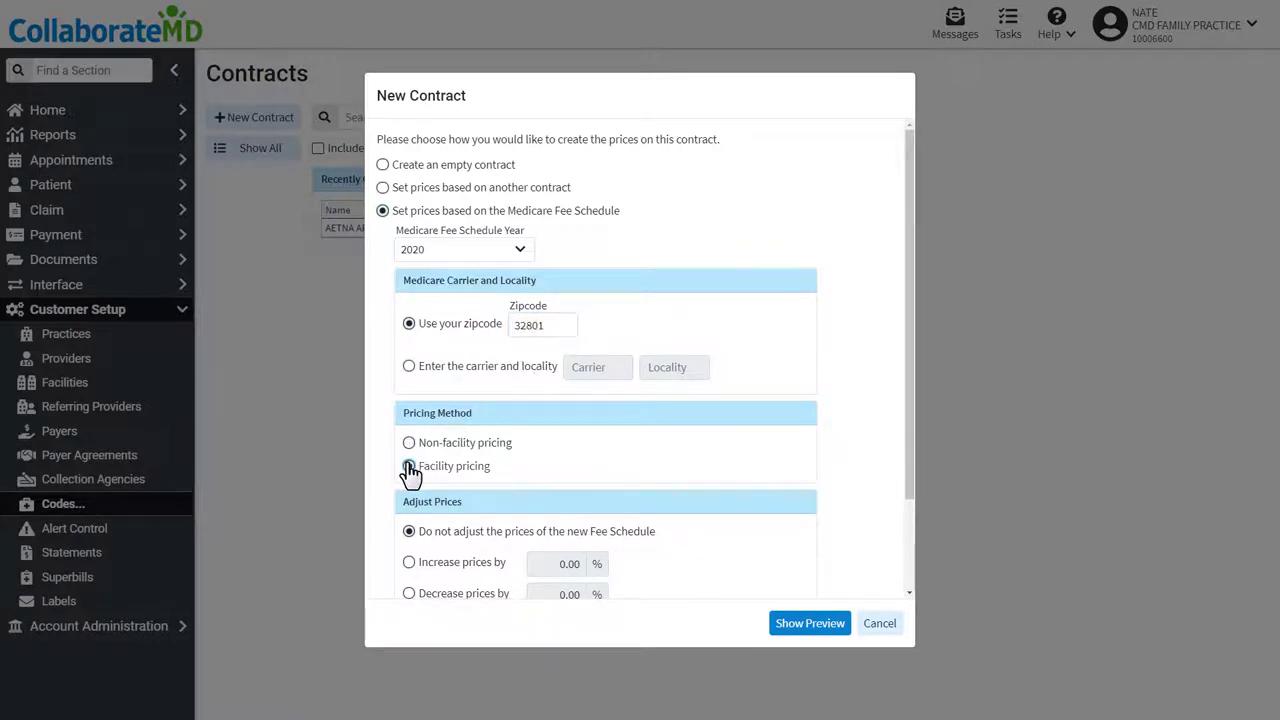
scroll(412, 480, "down", 2)
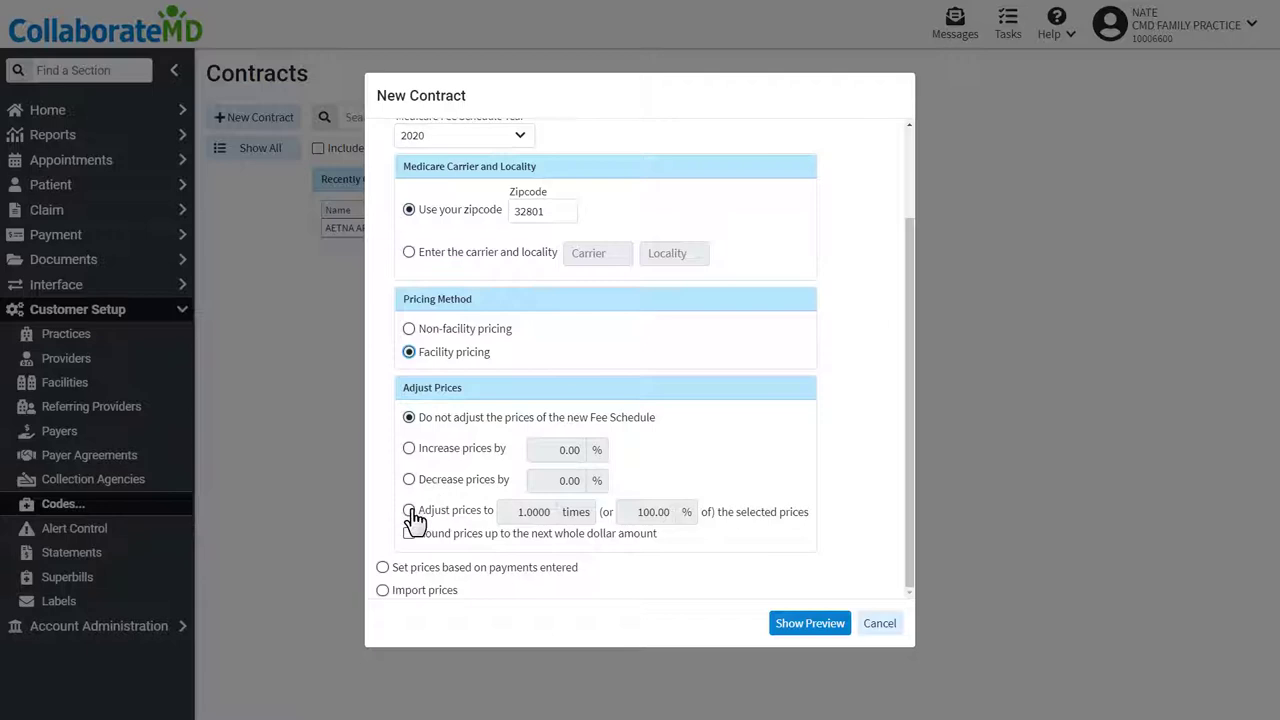
left_click(410, 512)
double_click(648, 511)
type("12")
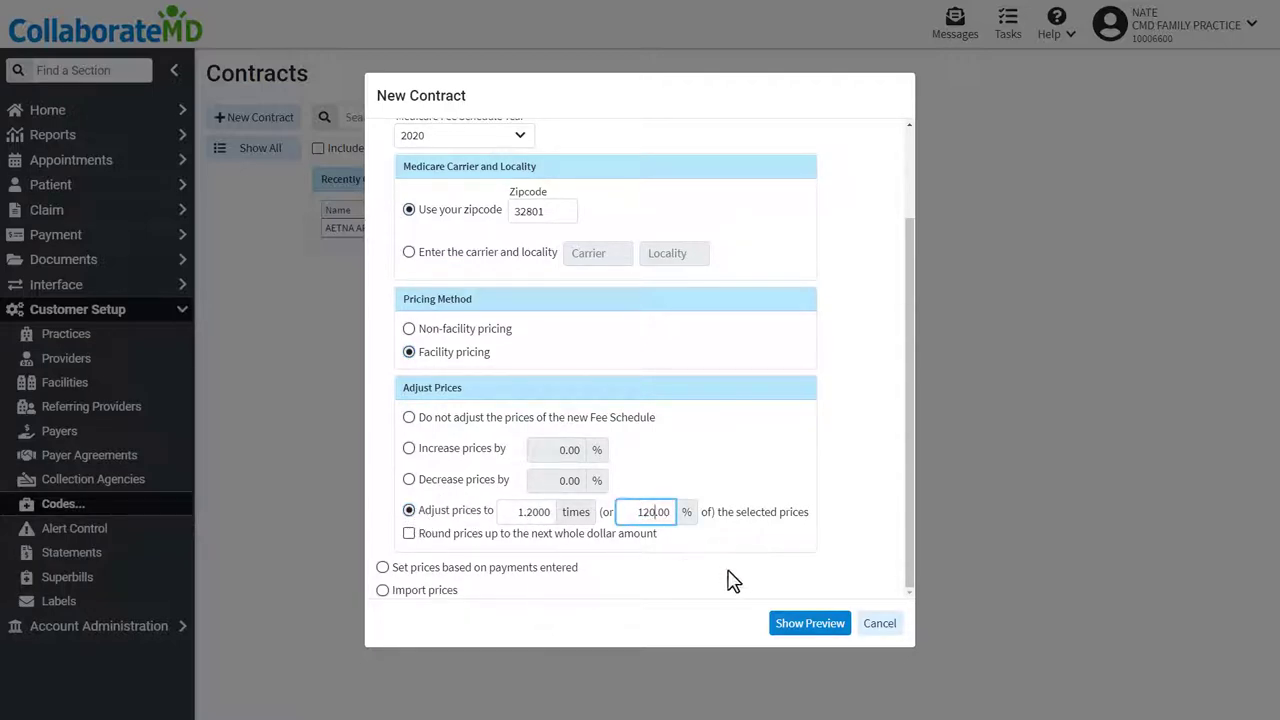
left_click(806, 628)
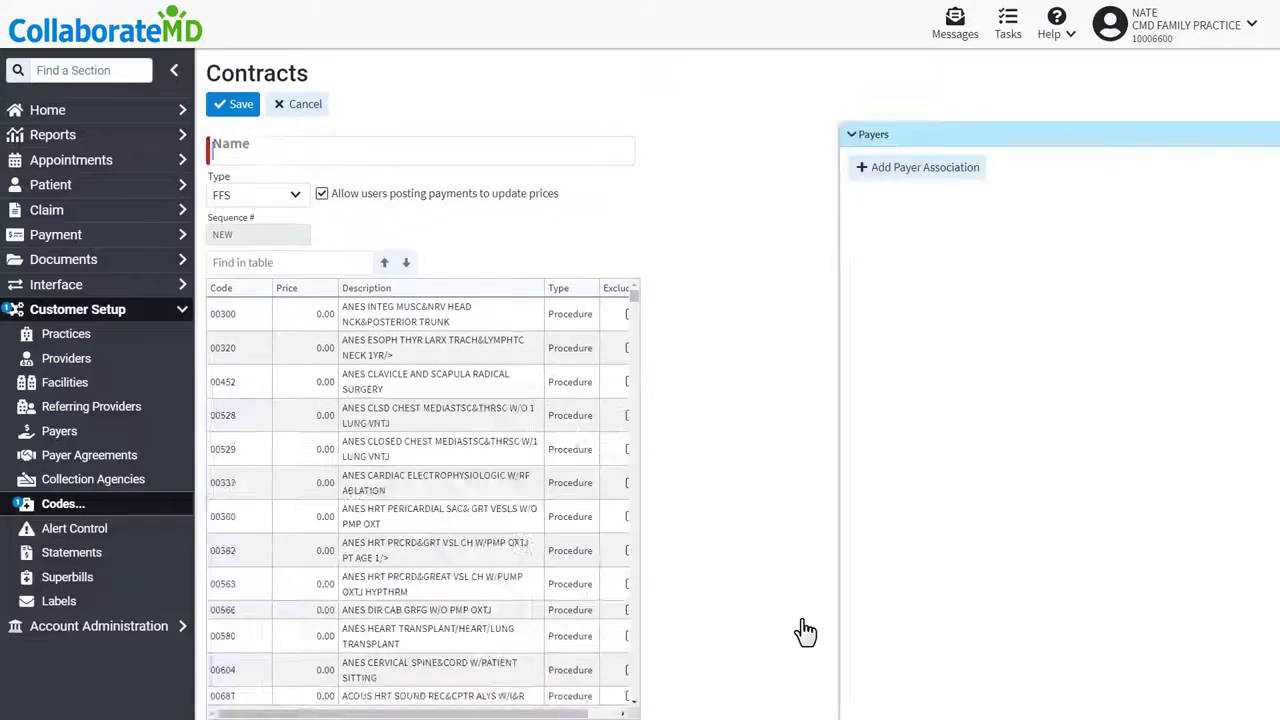
- Name the contract 'CMD INSURANCE CONTRACT' and keep its type as FFS
type("CMD I")
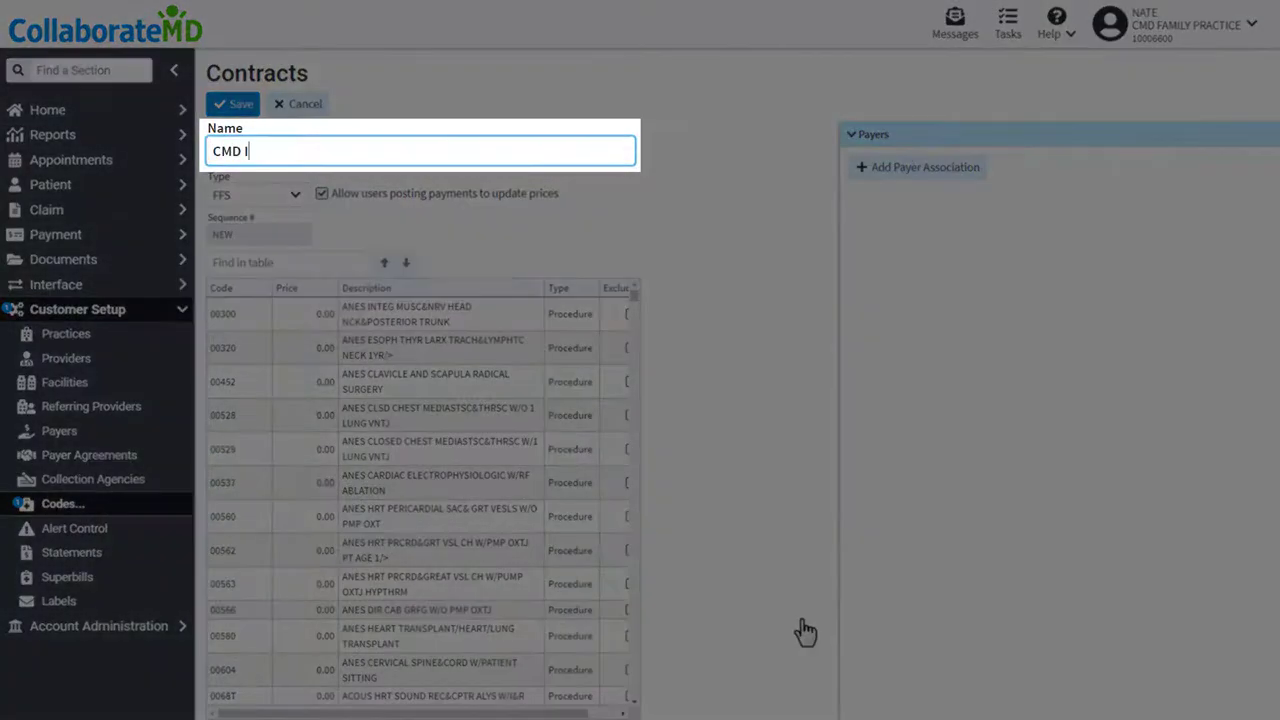
type("NSURANCE CONTRACT")
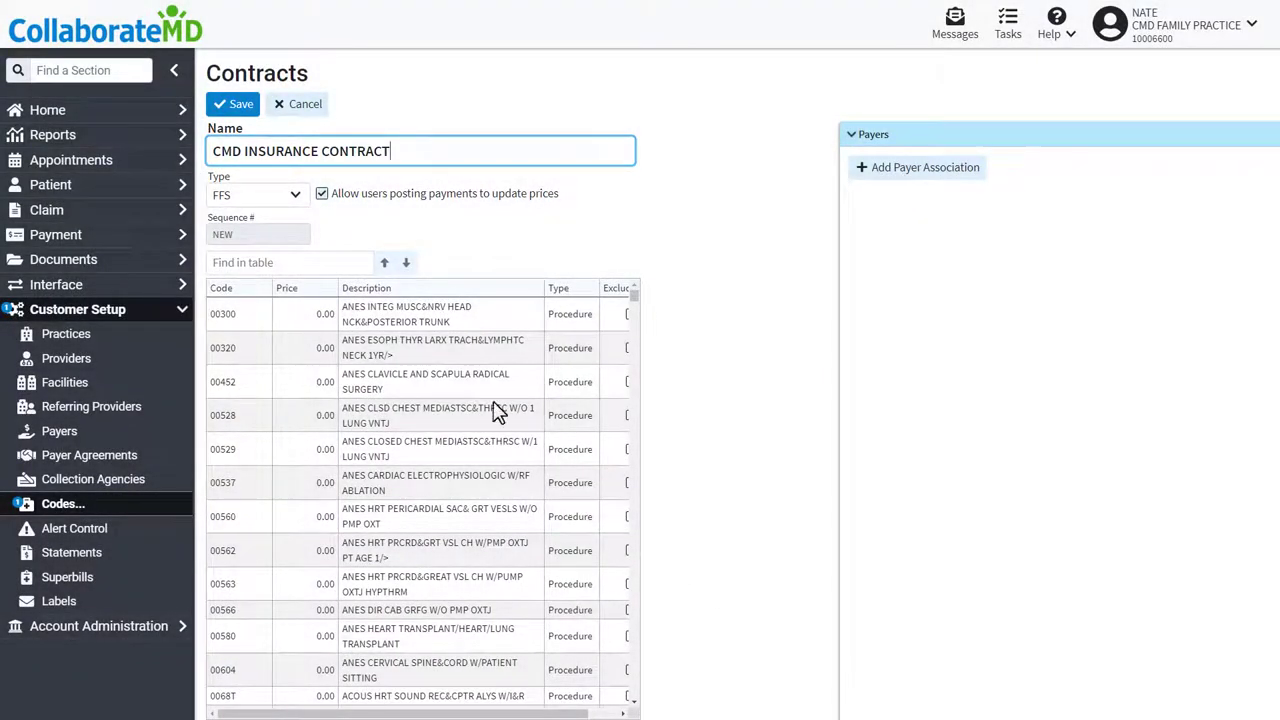
left_click(295, 196)
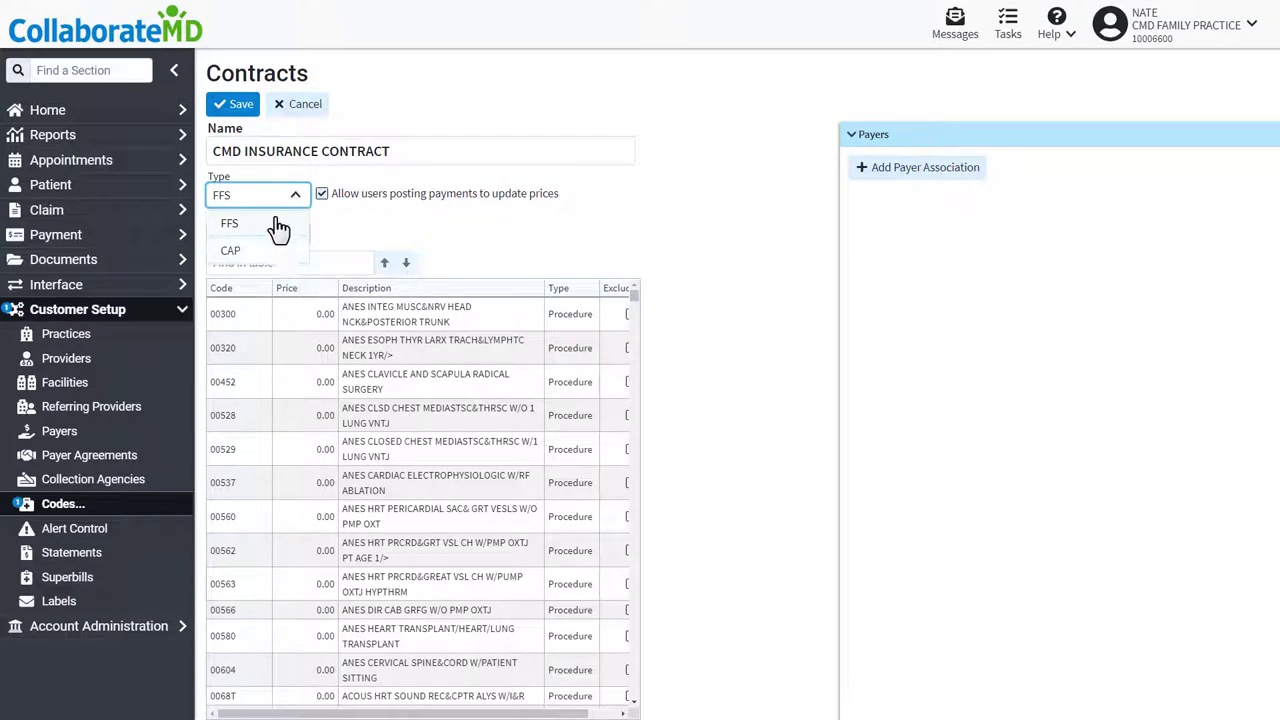
left_click(278, 226)
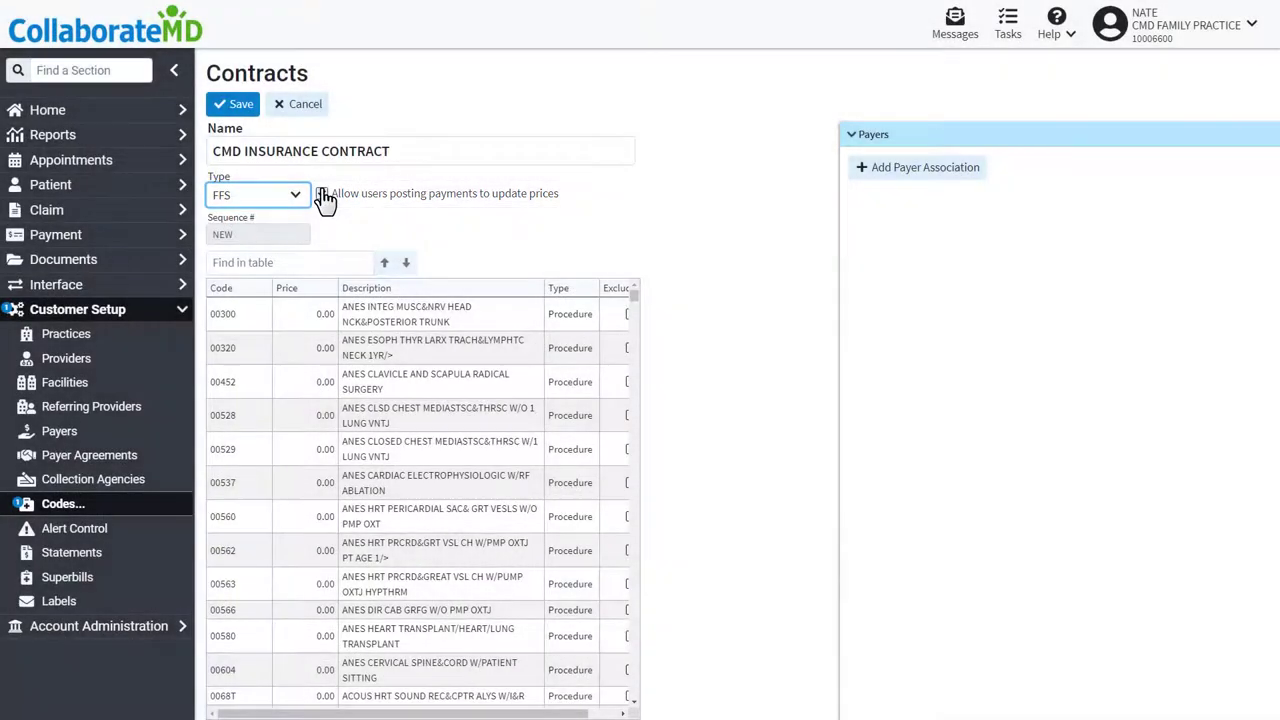
left_click(322, 195)
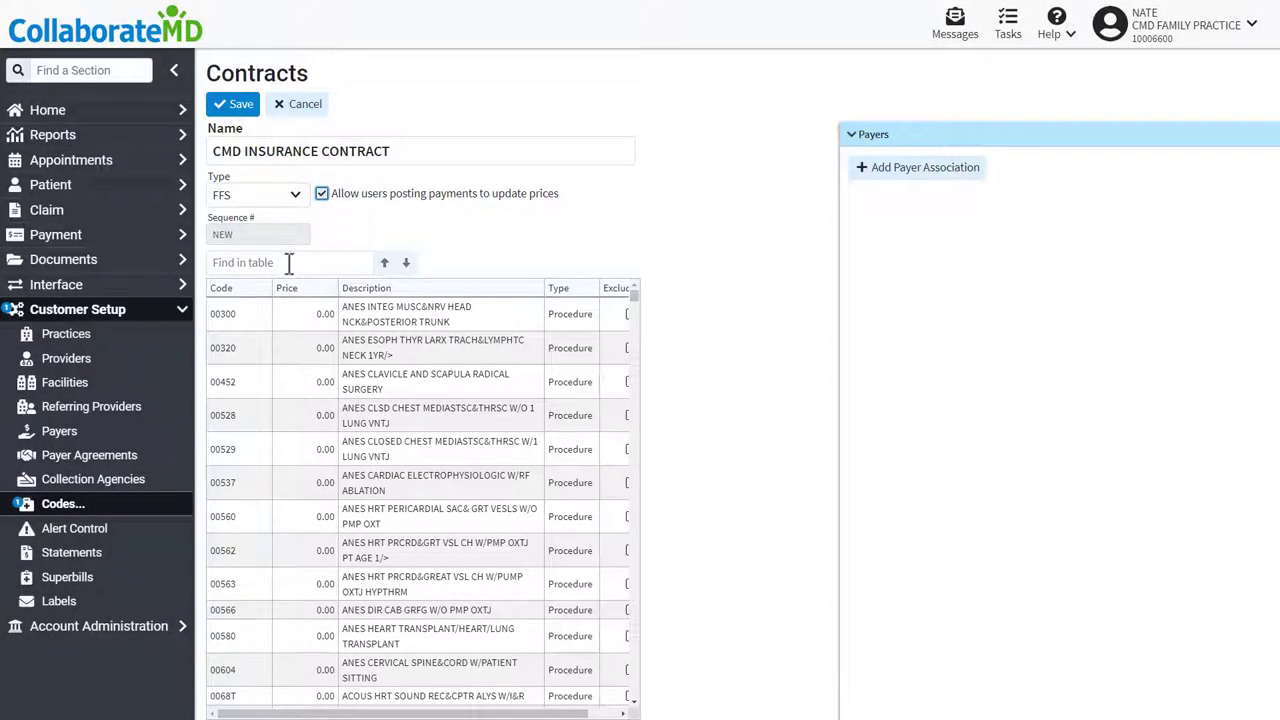
- Price code 01992 at 200.00, exclude code 01952, and begin a payer association
left_click(288, 262)
type("S")
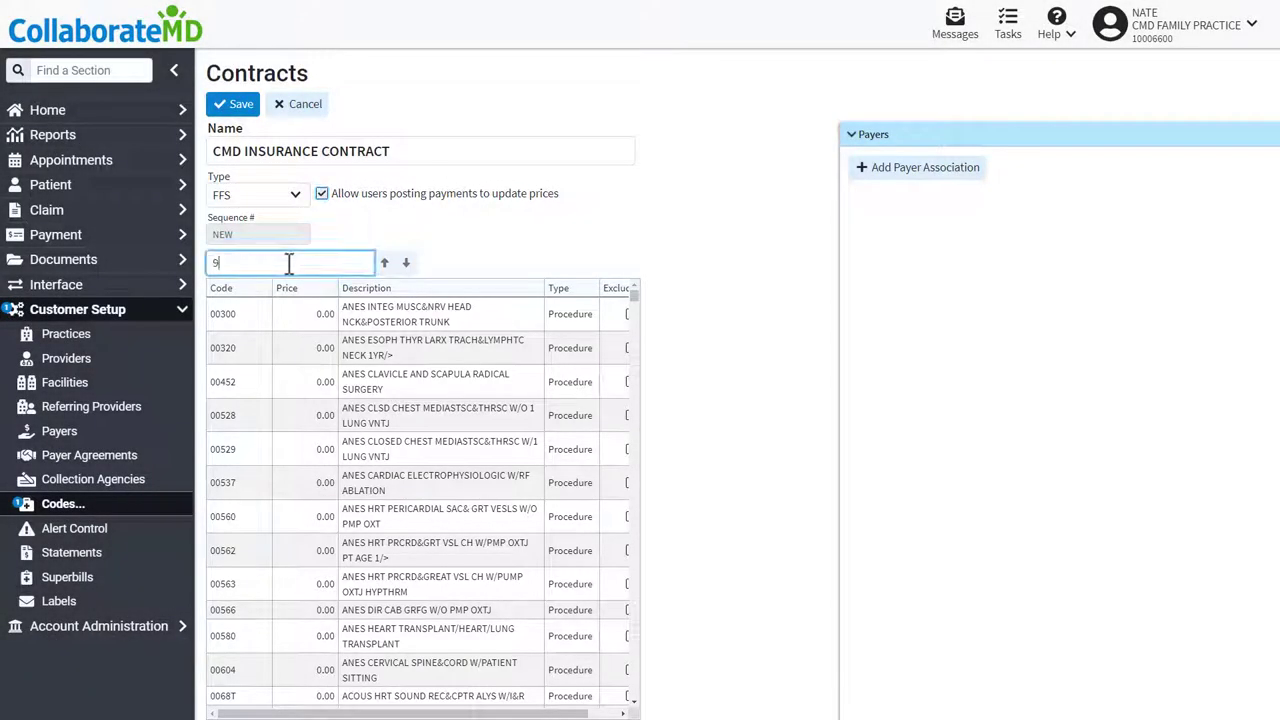
left_click(323, 464)
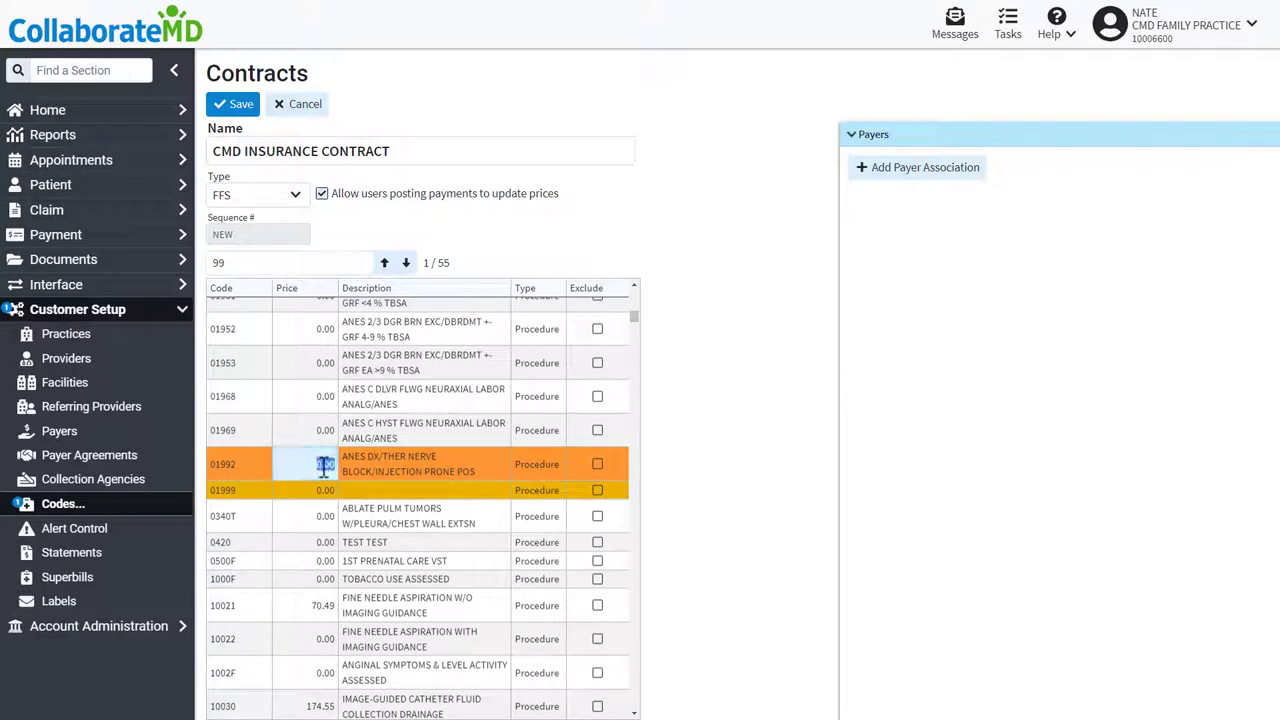
type("20")
key("Return")
left_click(597, 332)
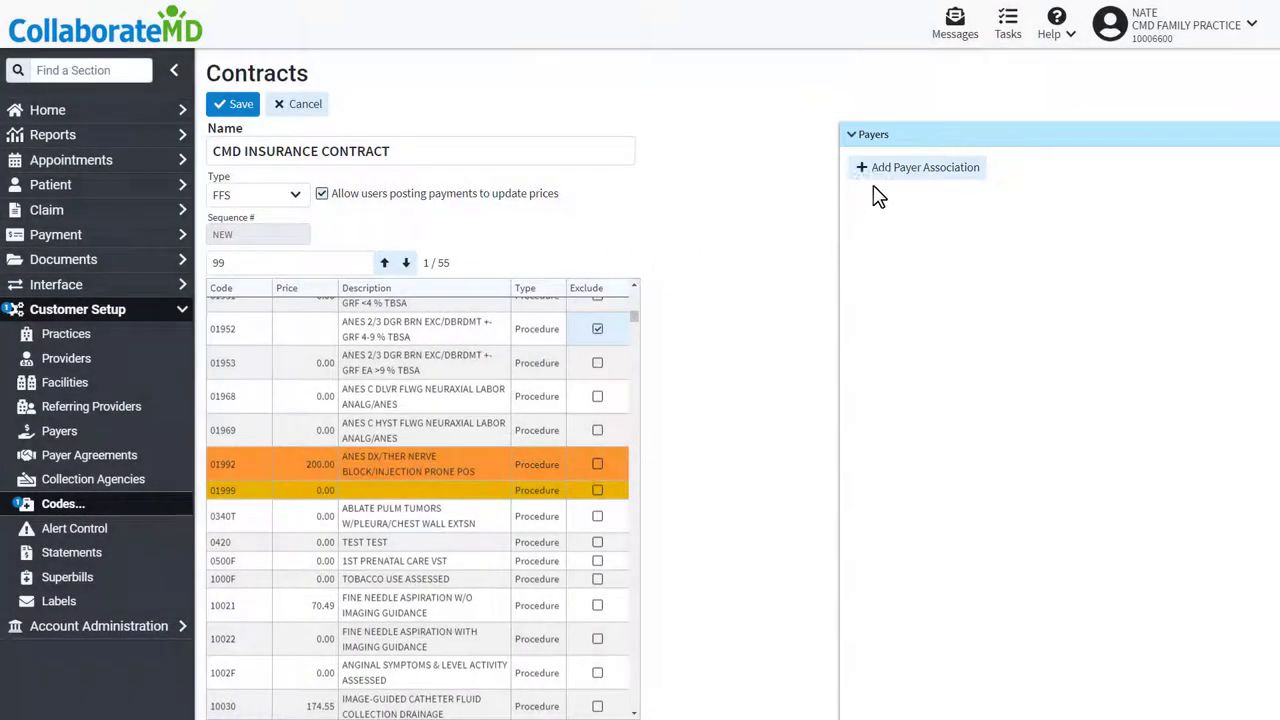
left_click(892, 182)
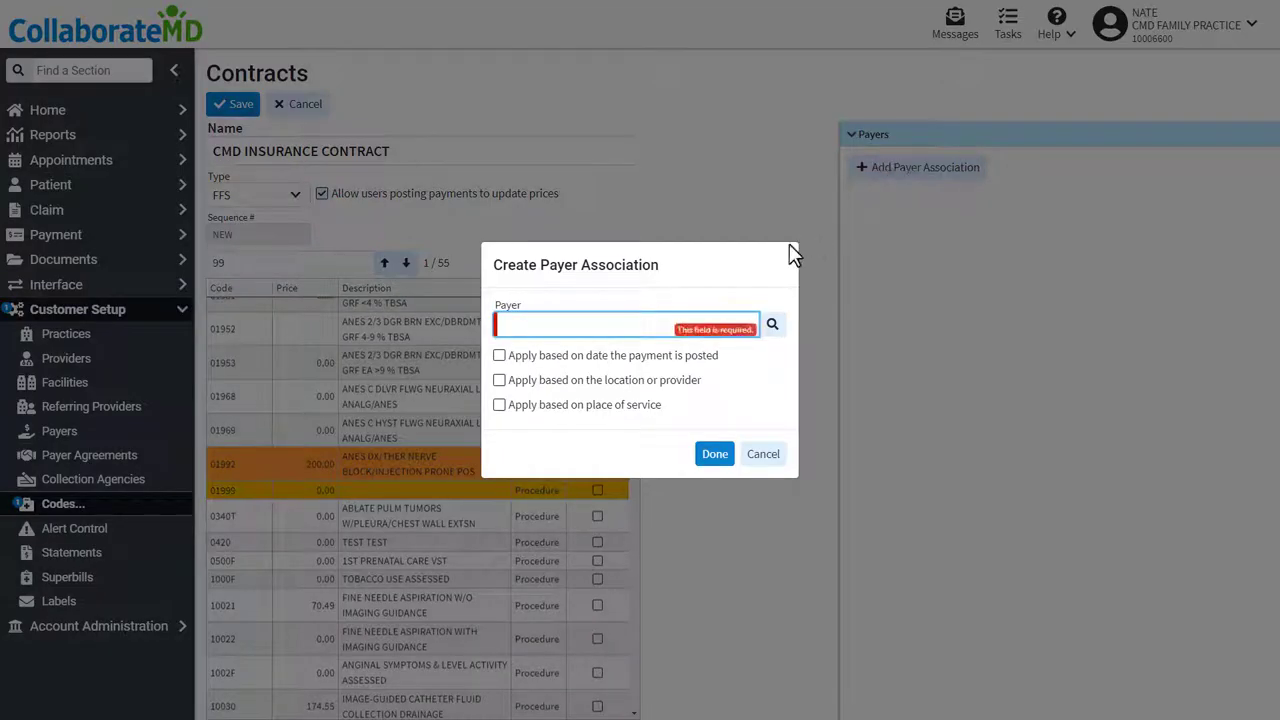
- Associate CMD INSURANCE CO for any facility place of service, then save the contract
left_click(772, 324)
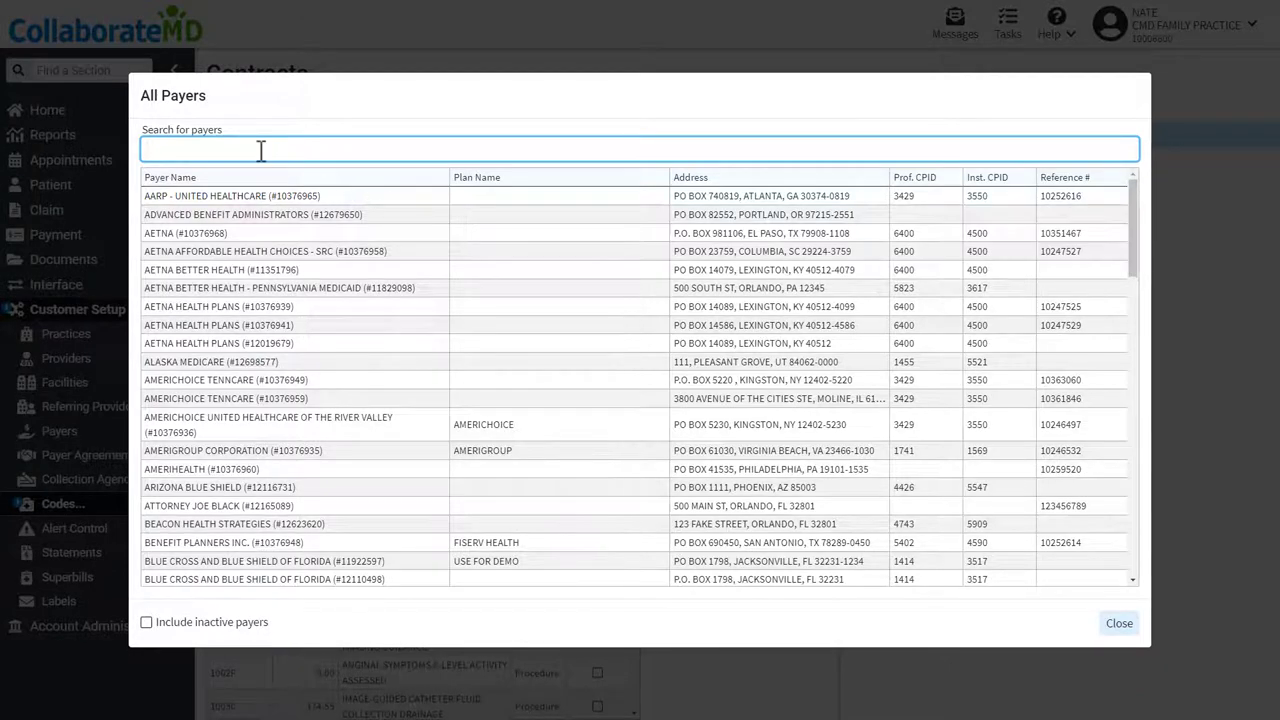
type("CMD")
left_click(236, 196)
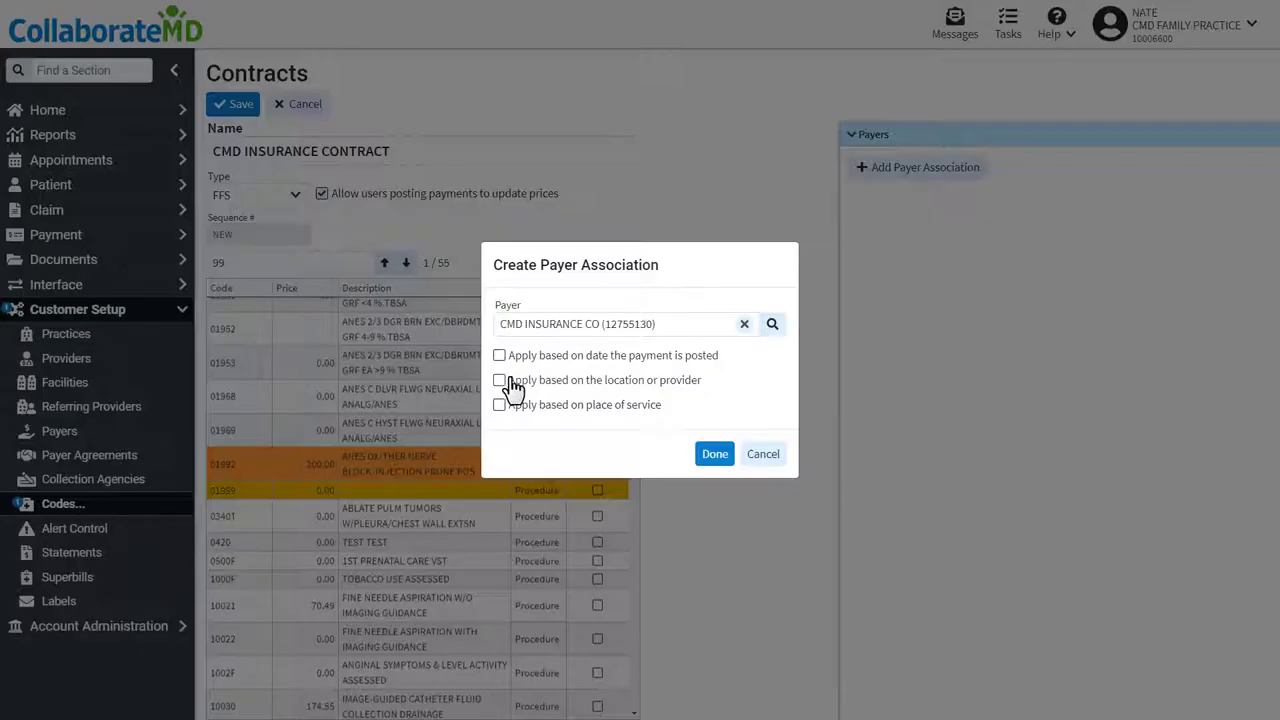
left_click(502, 408)
left_click(509, 430)
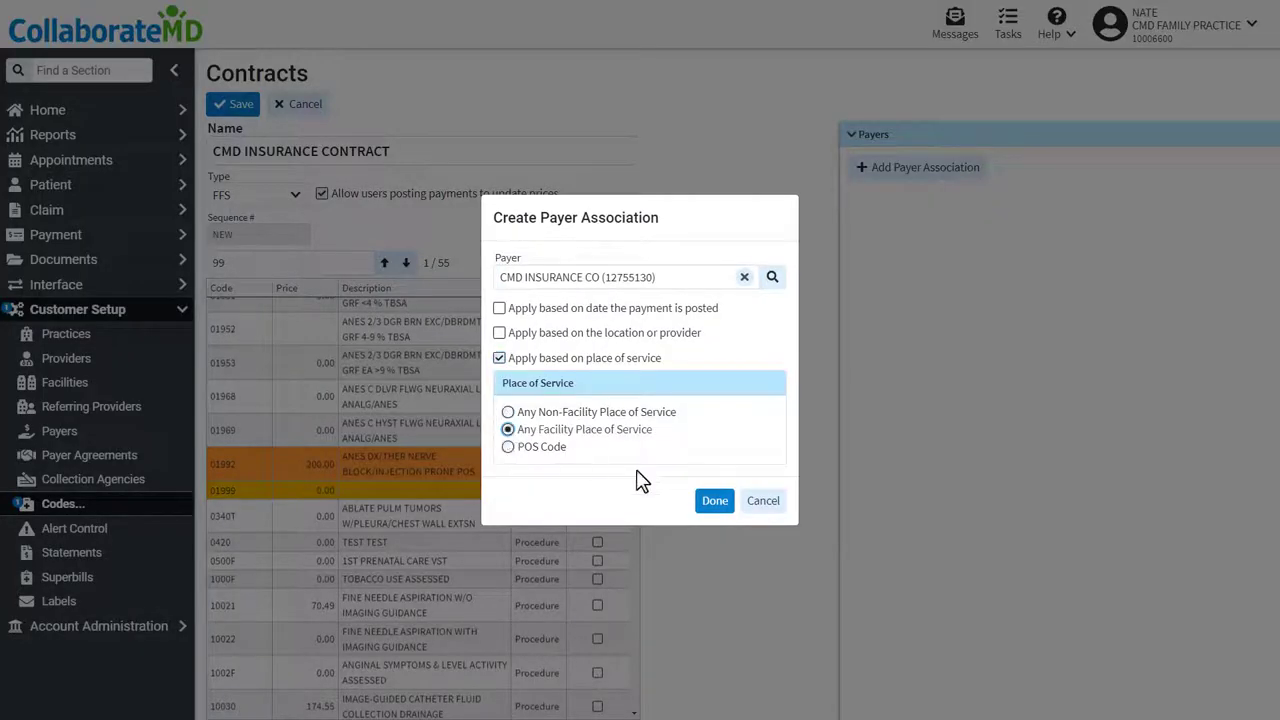
left_click(714, 500)
left_click(245, 106)
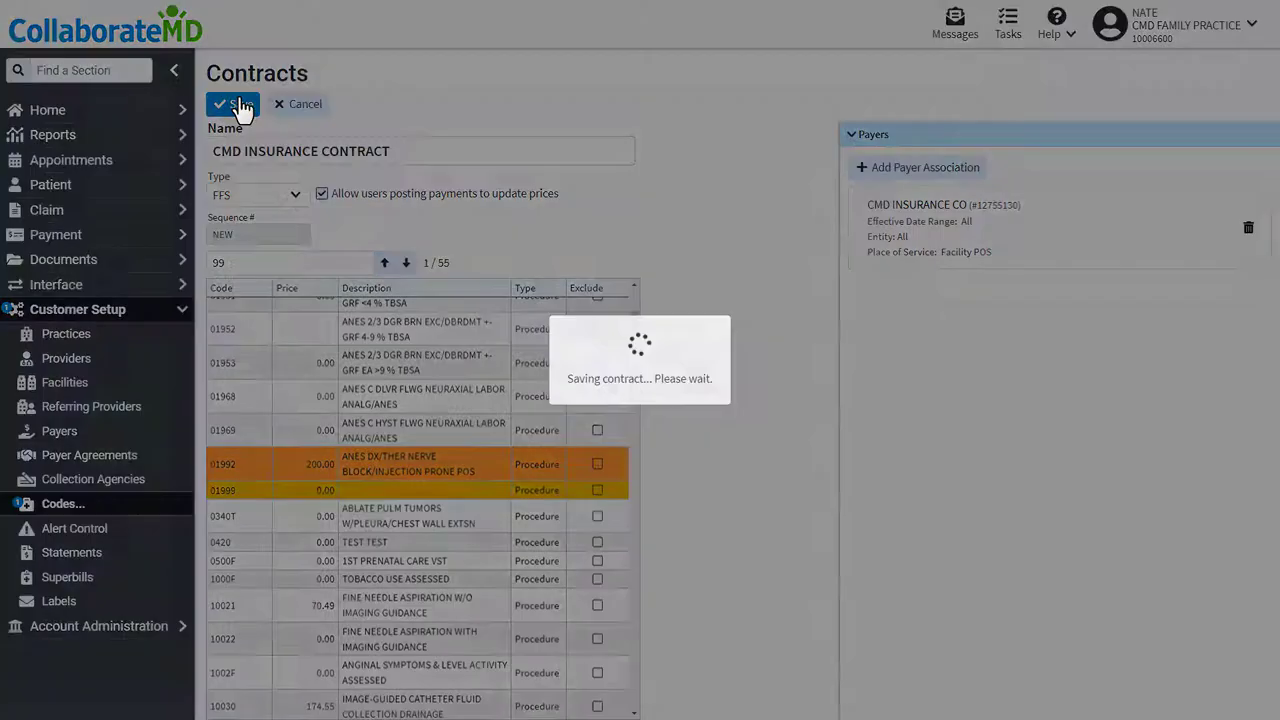
- Open the CMD INSURANCE CO payer record and display its linked contracts
left_click(84, 437)
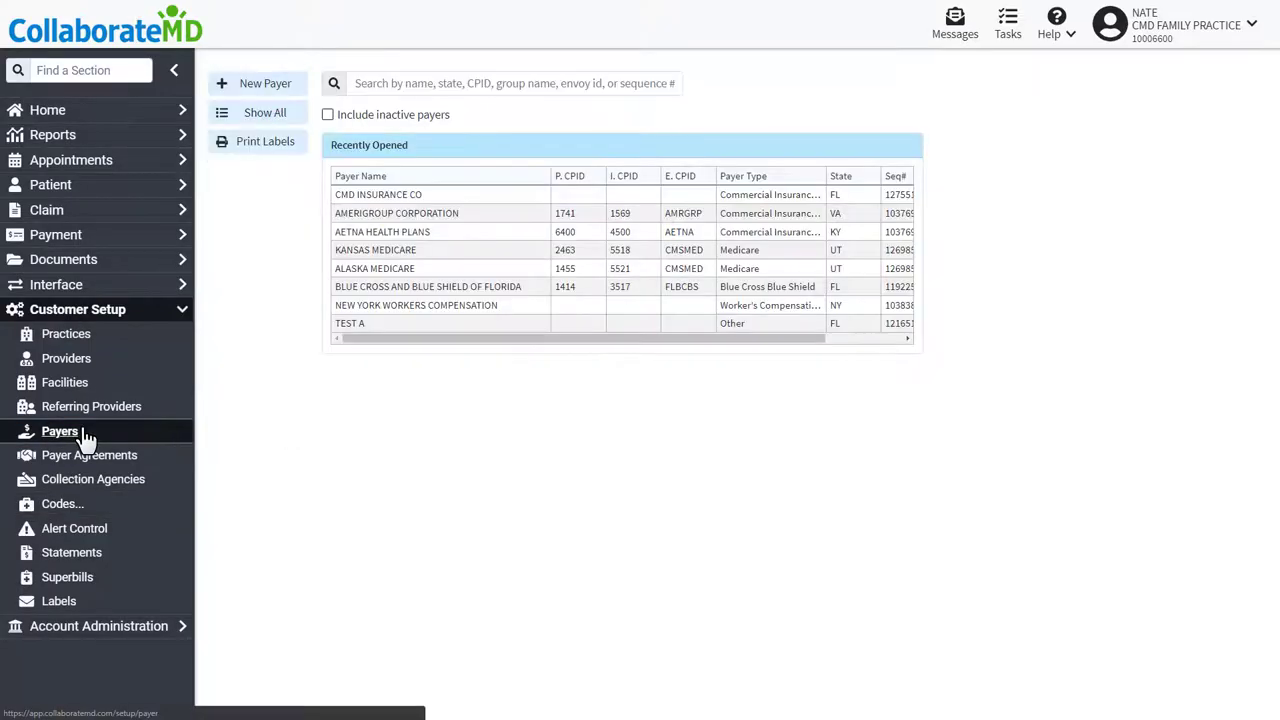
left_click(383, 196)
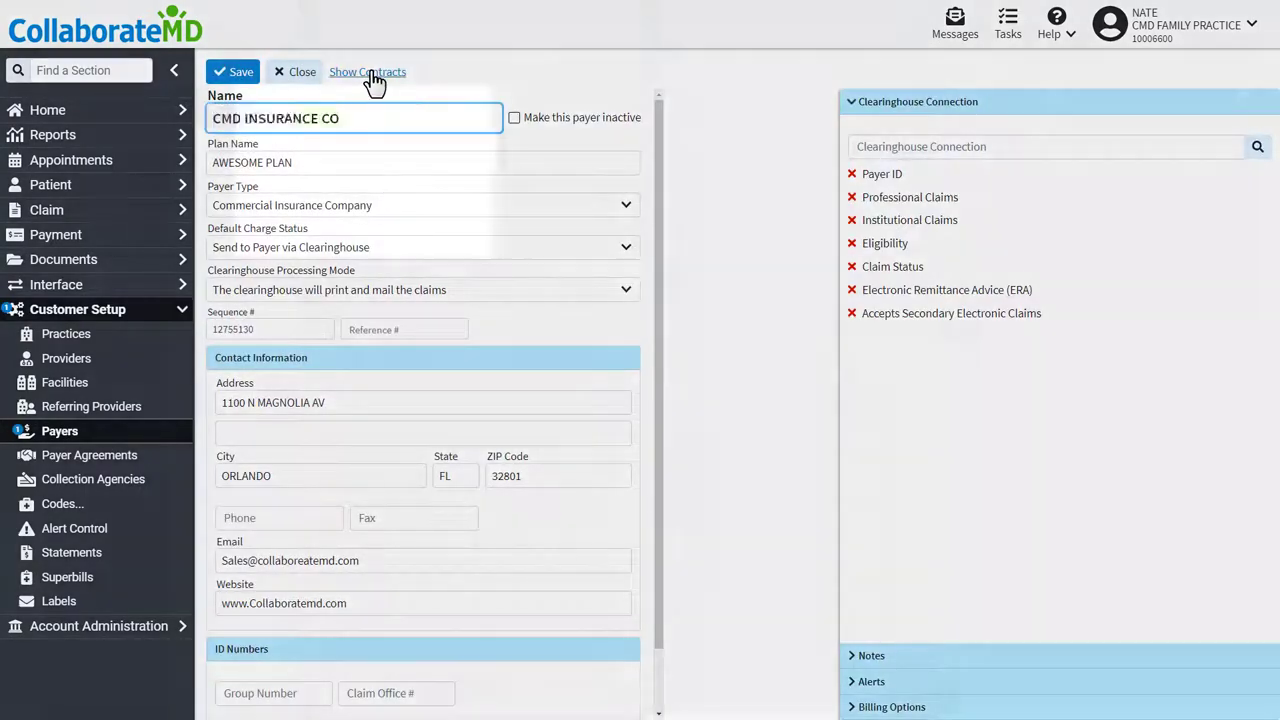
left_click(373, 74)
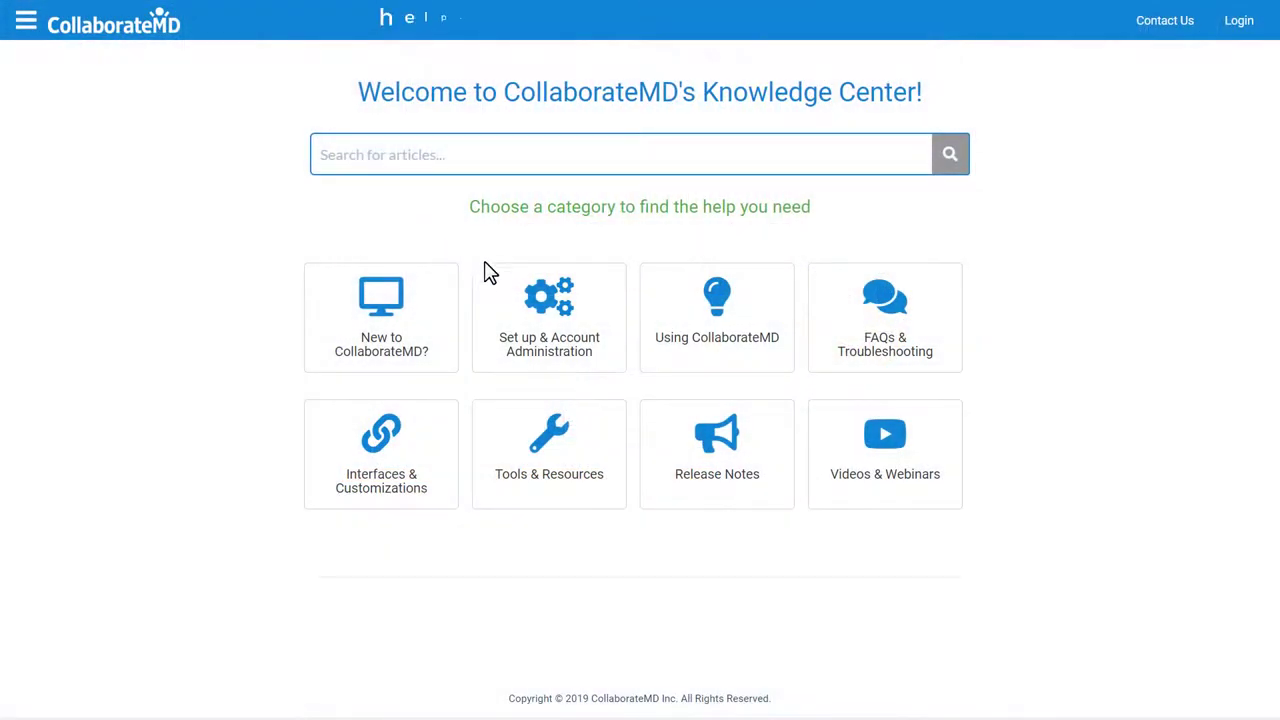
- Navigate the help through Set up & Account Administration > Customer Setup to the Codes articles
left_click(517, 300)
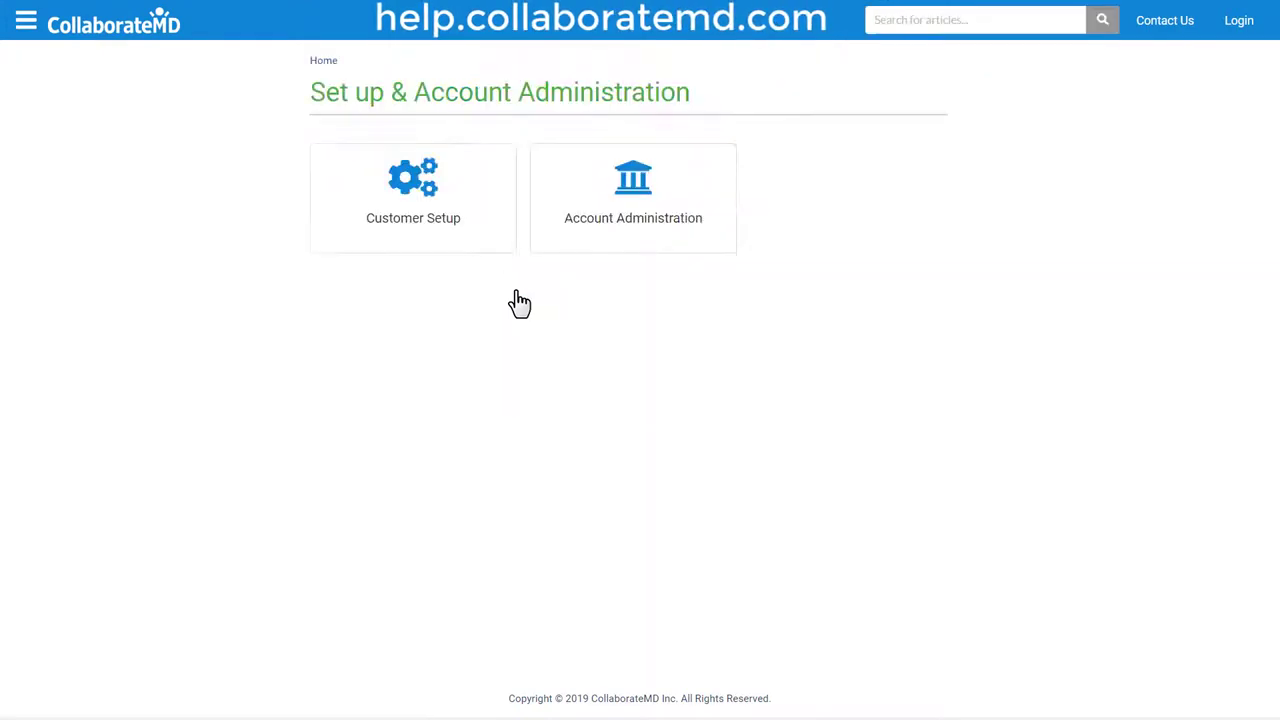
left_click(437, 214)
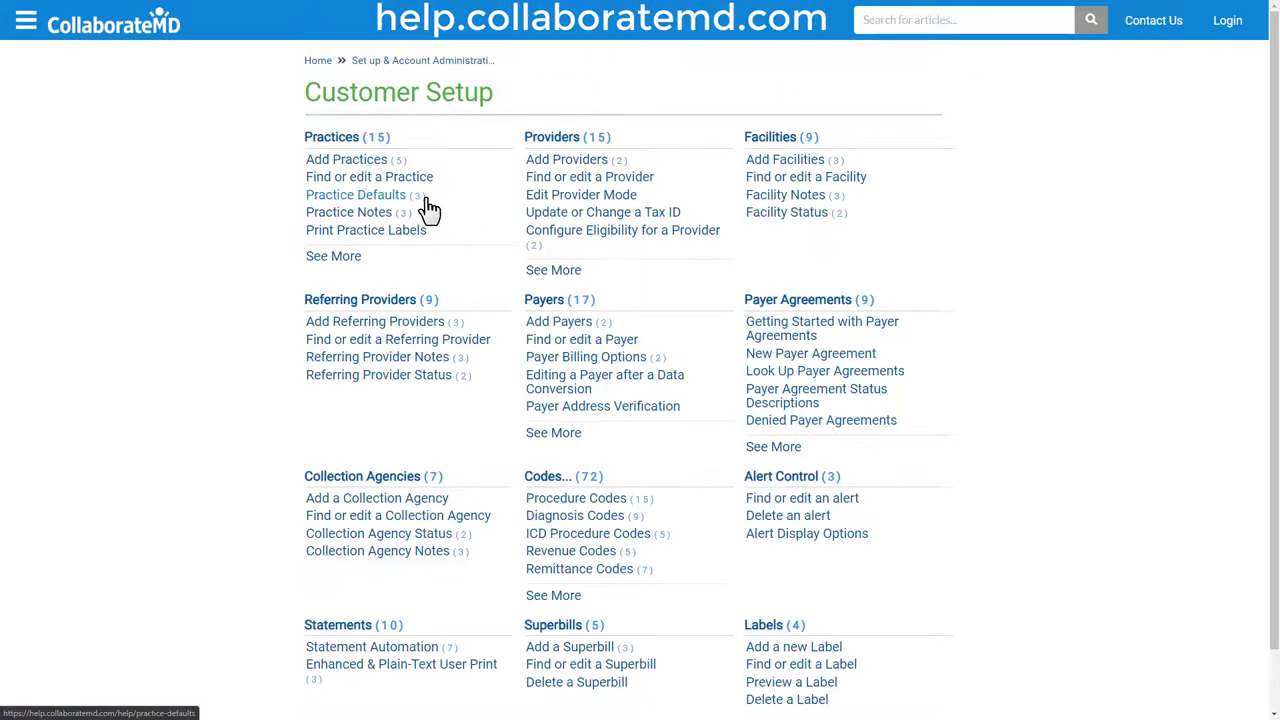
left_click(557, 479)
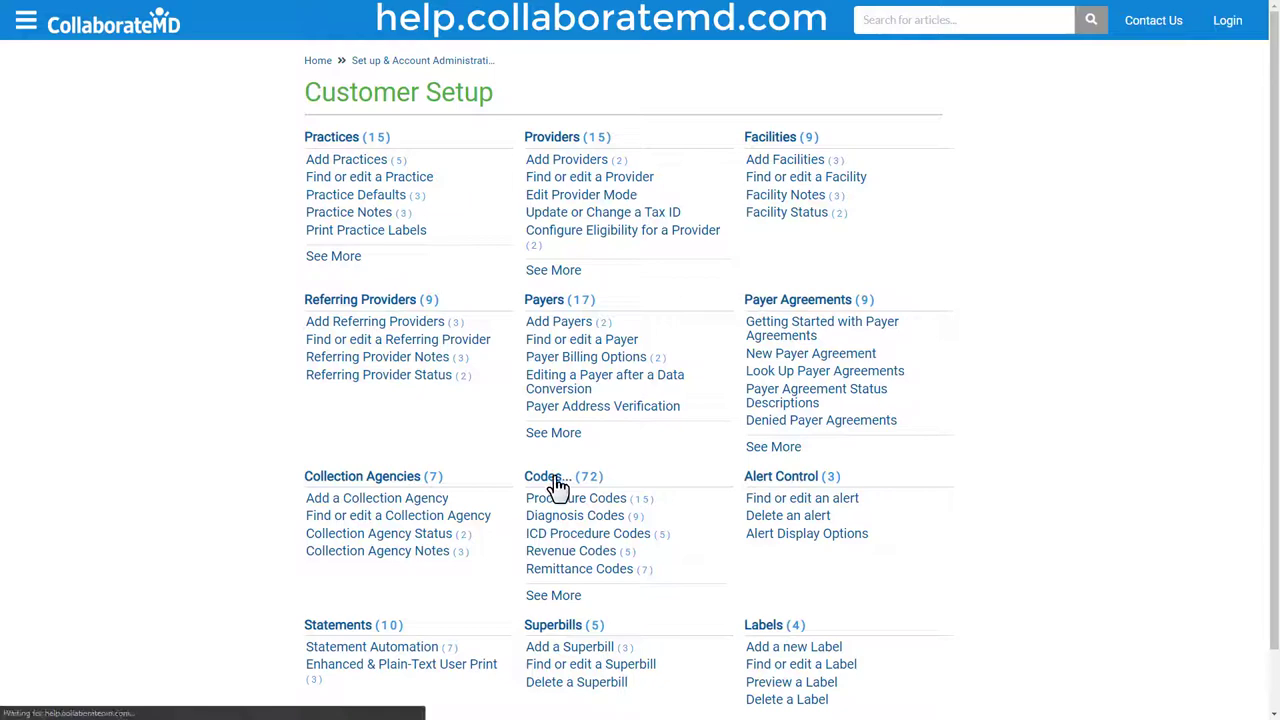